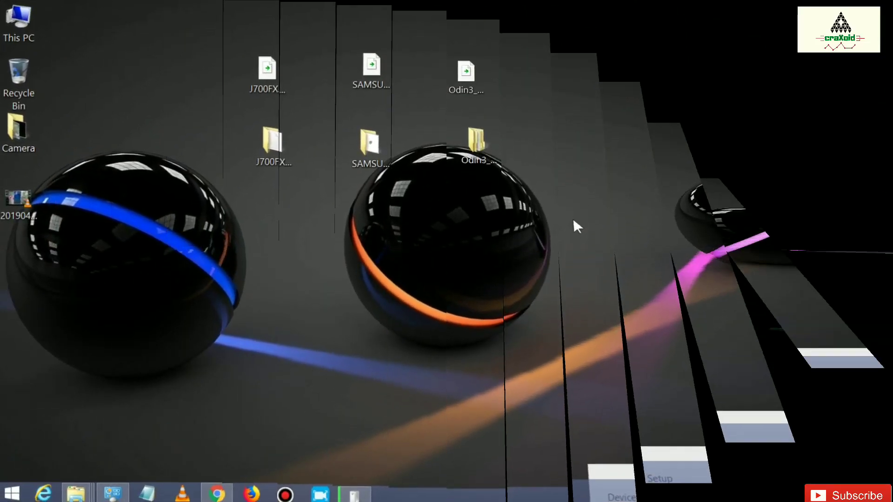
- Refresh the desktop twice from its right-click menu
right_click(576, 216)
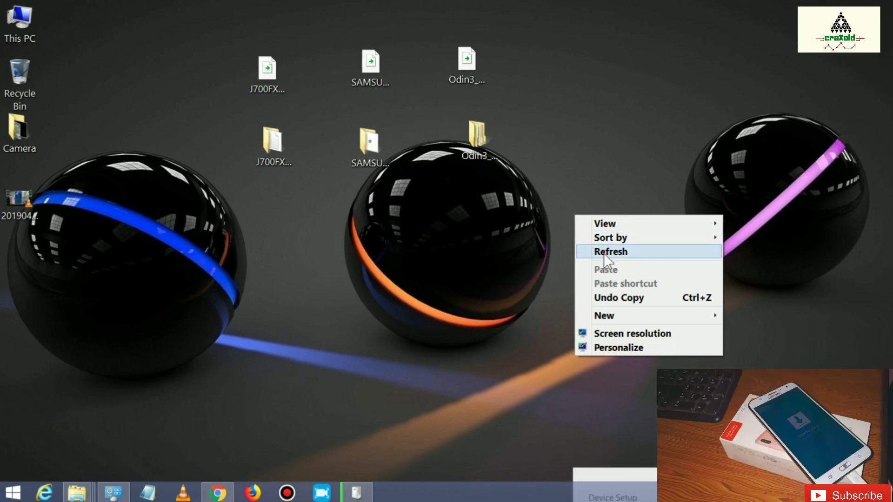
left_click(604, 252)
right_click(576, 198)
left_click(601, 236)
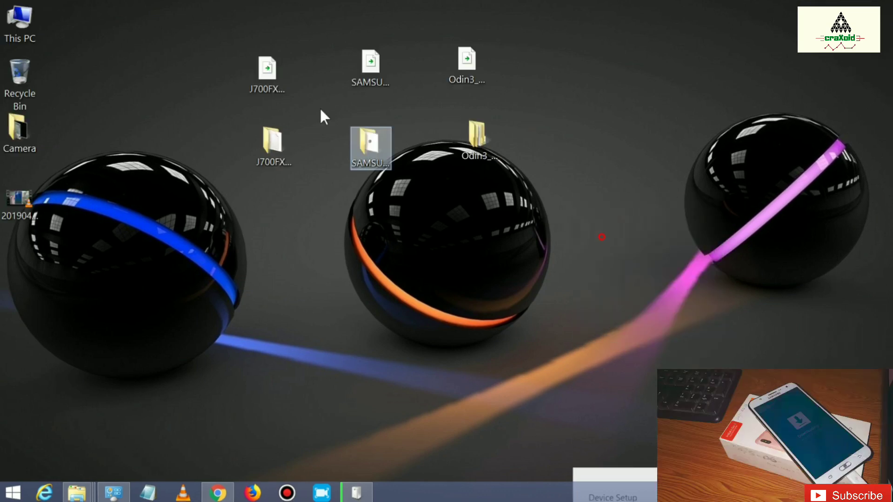
- Select and deselect the J700FX, Samsung USB driver and Odin3 archives and the three desktop folders
left_click_drag(224, 32, 495, 93)
left_click(571, 121)
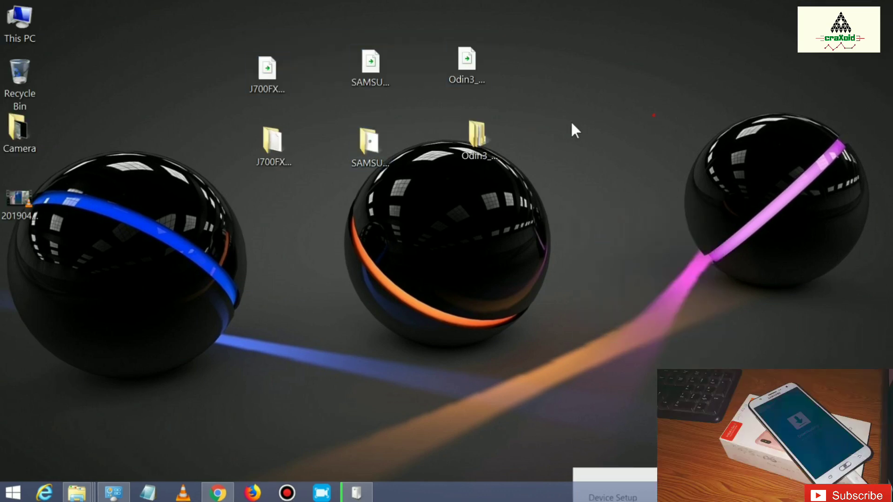
left_click(270, 80)
left_click(367, 65)
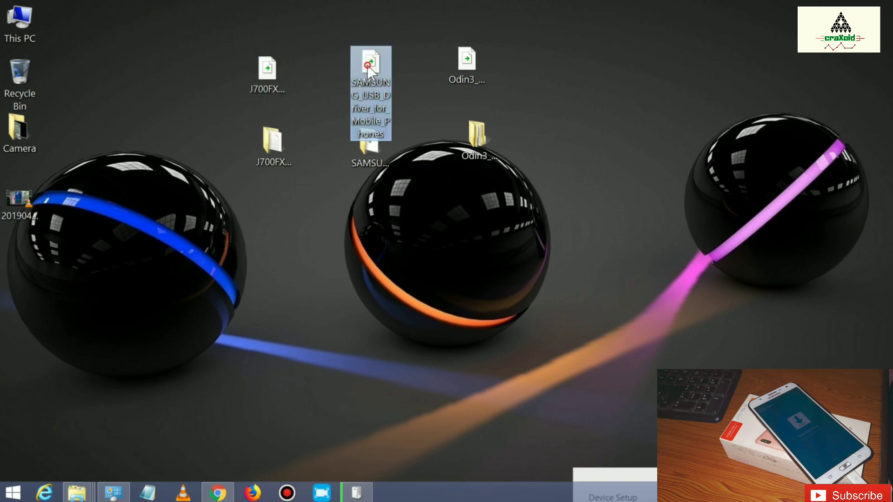
left_click(478, 66)
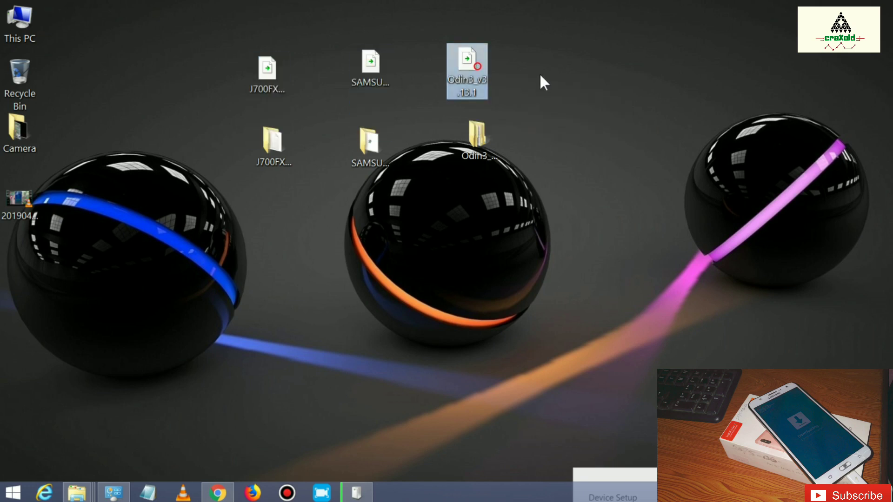
left_click(542, 74)
left_click_drag(192, 149, 517, 179)
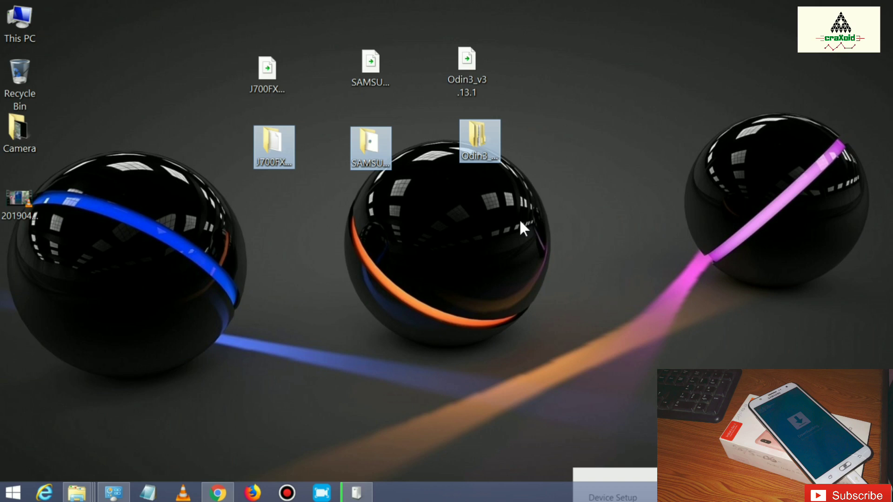
left_click(519, 220)
- Extract the J700FX firmware archive onto the desktop with Extract Here
left_click(268, 82)
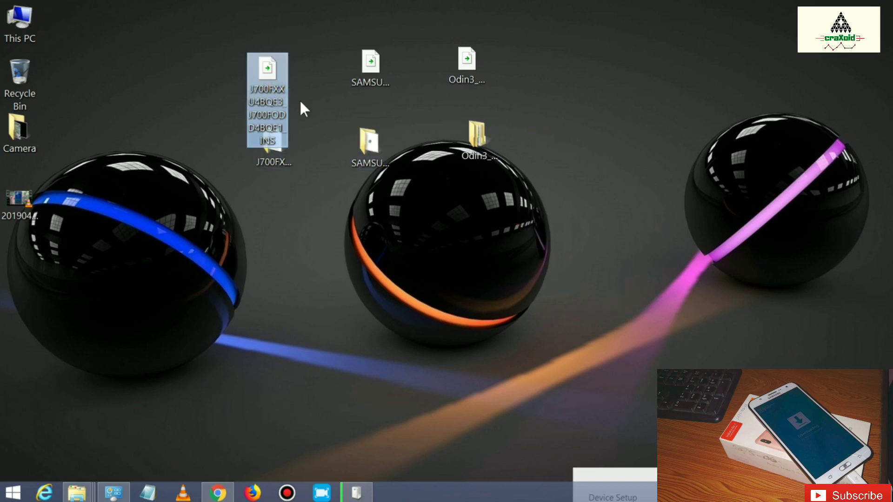
right_click(268, 80)
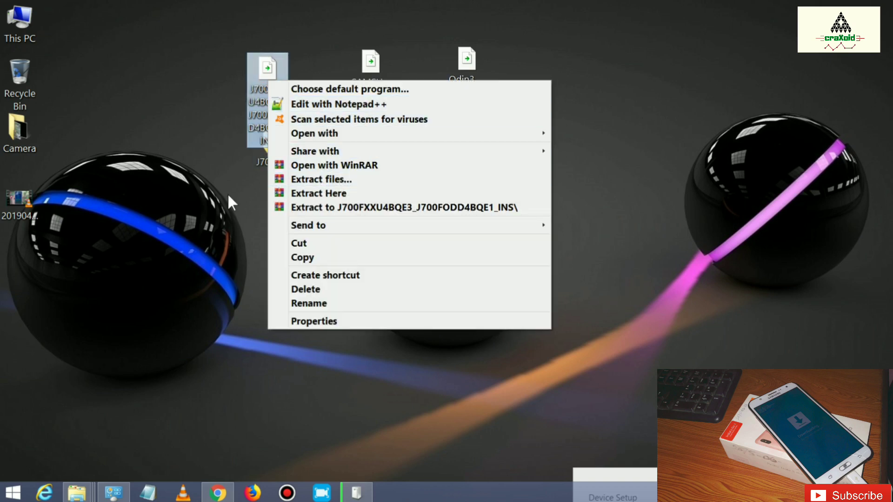
left_click(283, 193)
- Refresh the desktop and check the three extracted folders
left_click_drag(320, 159, 492, 139)
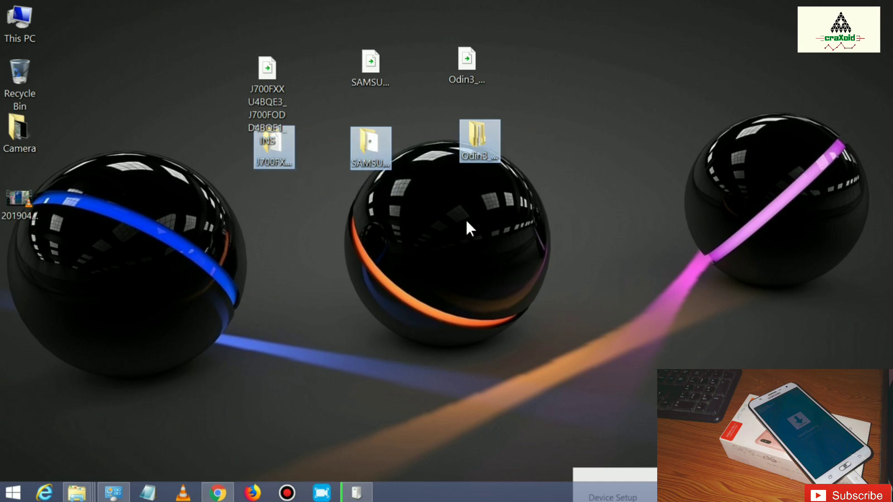
left_click(466, 220)
right_click(505, 236)
left_click(507, 249)
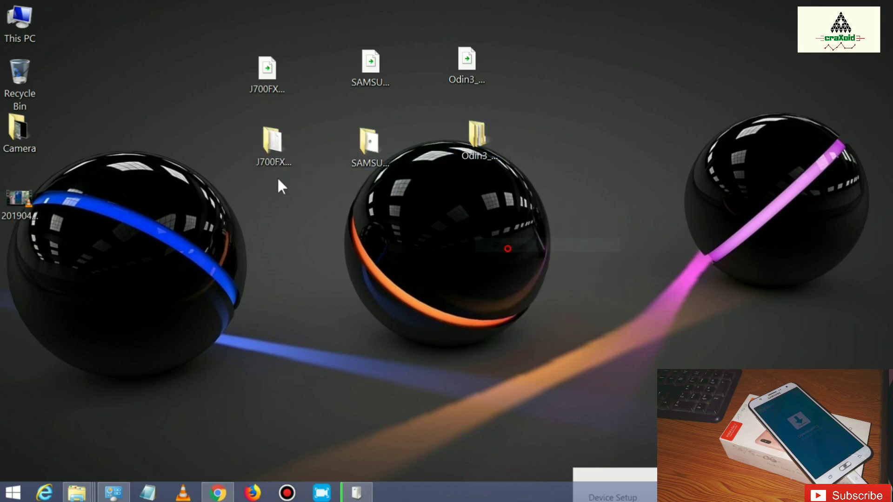
left_click_drag(262, 192, 469, 202)
left_click(471, 204)
- Look inside the Samsung USB driver folder at its installer, then close it without running anything
double_click(375, 142)
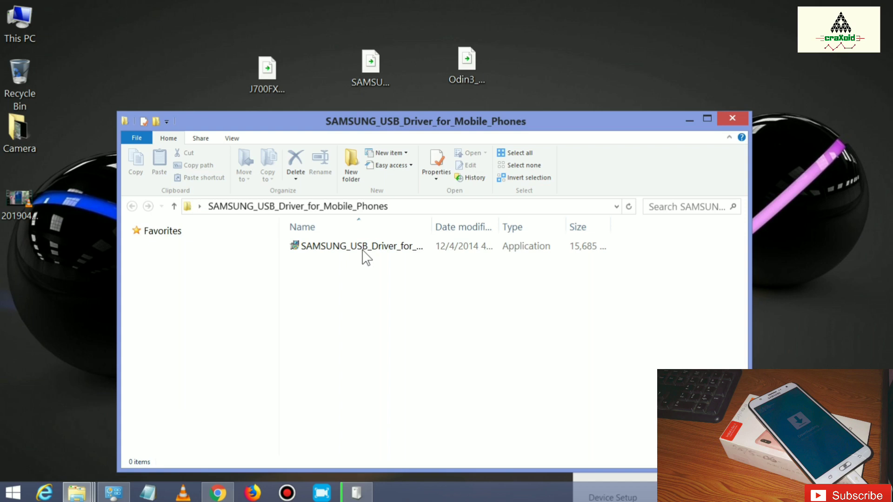
left_click(370, 251)
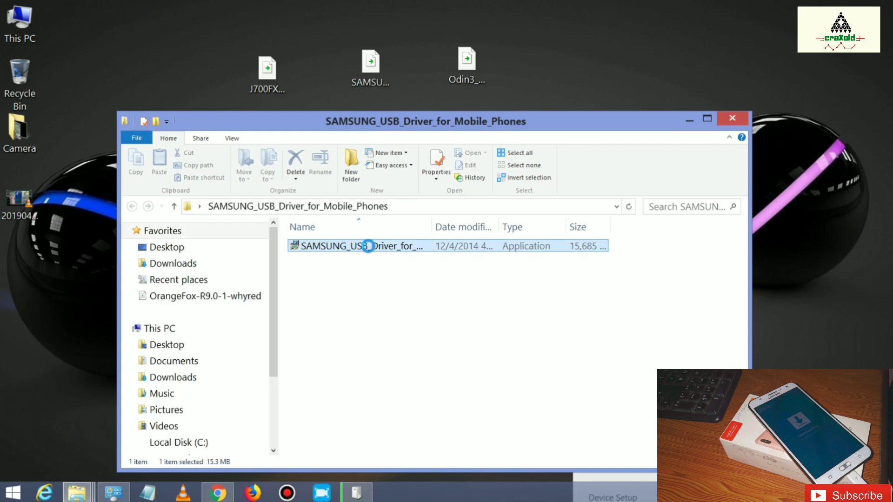
right_click(368, 246)
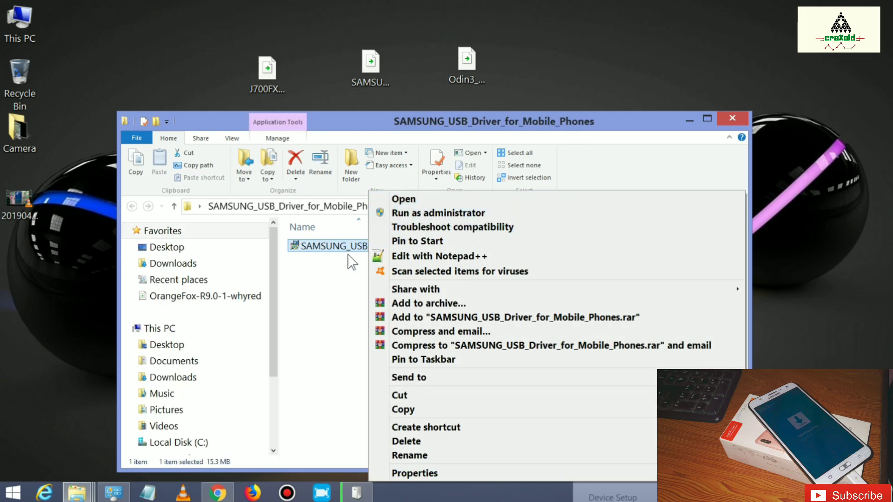
left_click(343, 285)
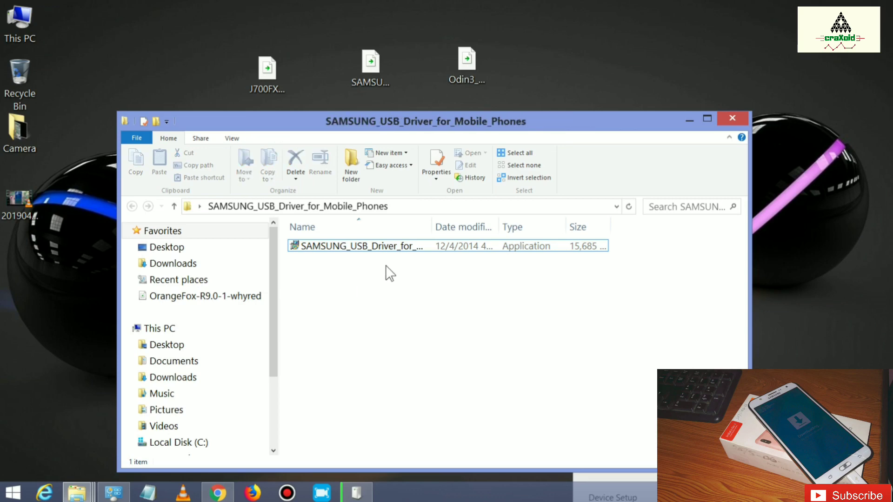
left_click(729, 121)
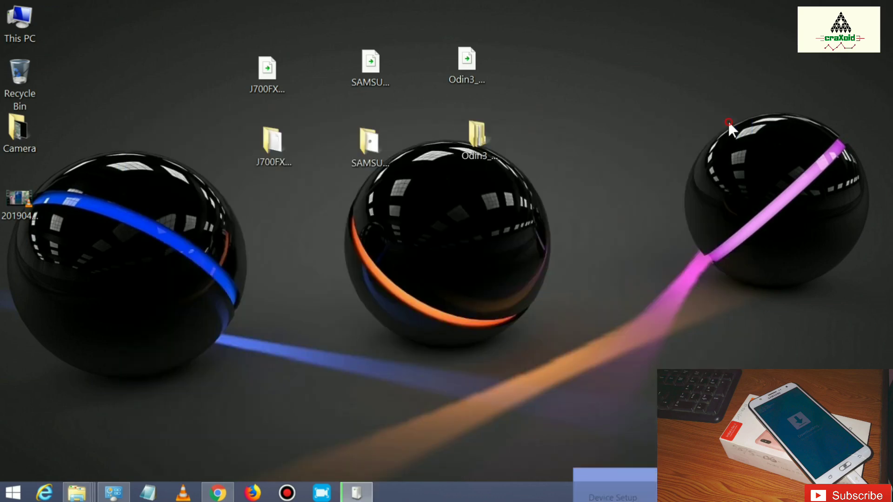
- Open the Odin3_v3.13.1 folder and the inner Odin3_v3.13.1 folder
left_click(484, 145)
right_click(485, 144)
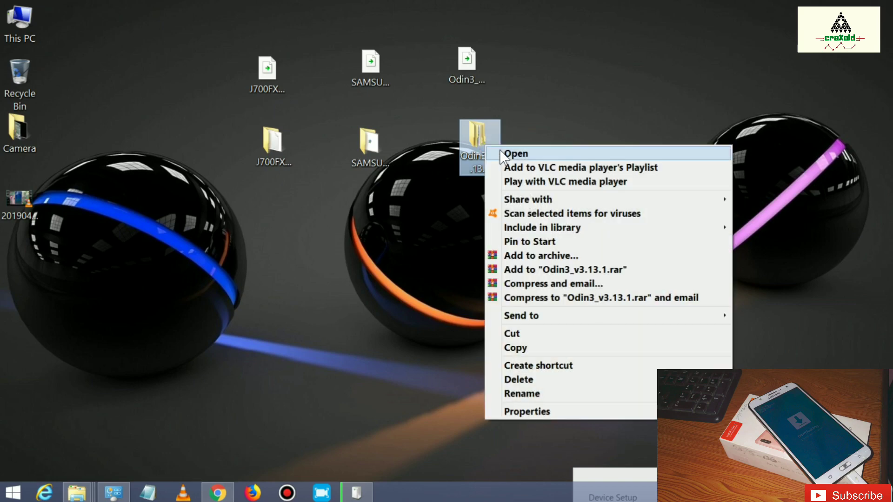
left_click(505, 150)
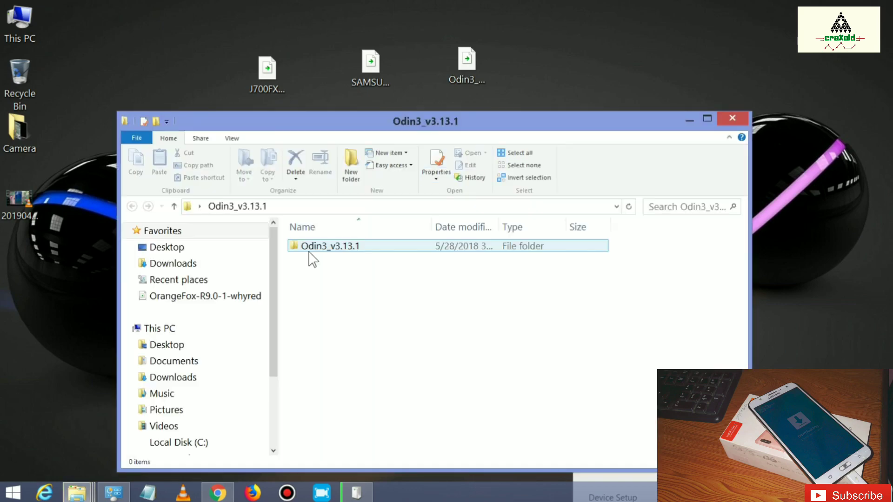
left_click(343, 245)
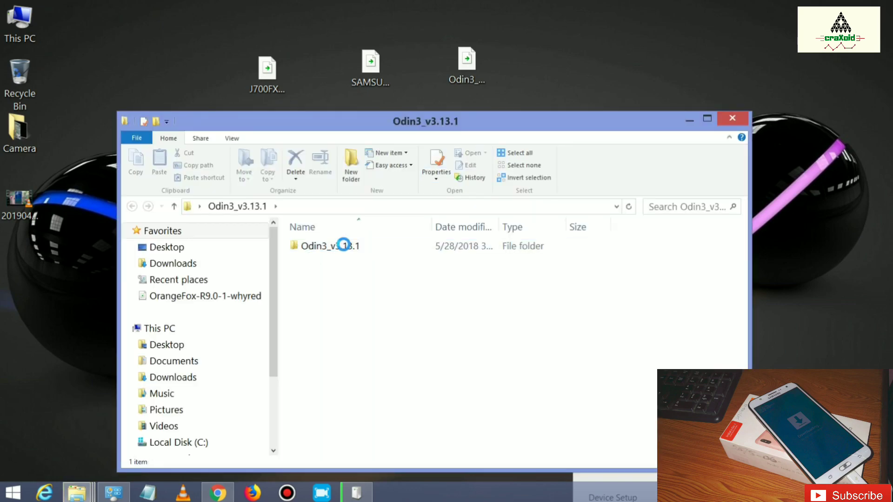
right_click(351, 250)
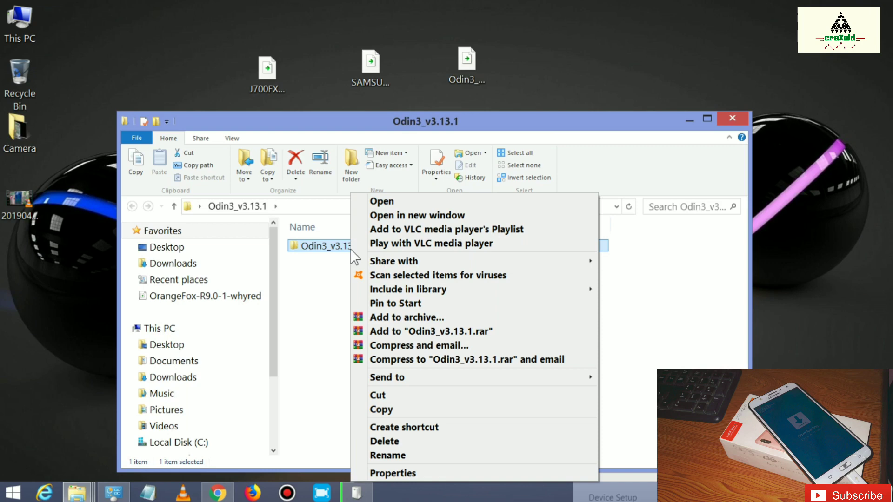
left_click(387, 203)
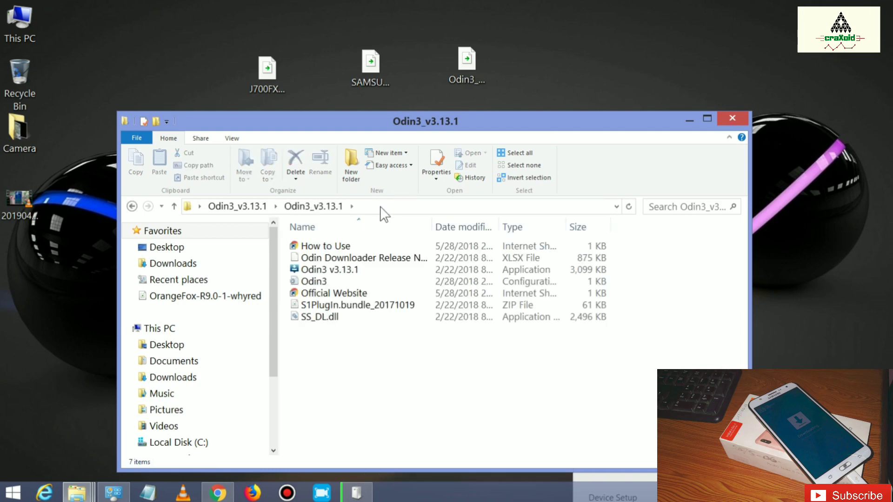
- Launch the Odin3 v3.13.1 application and dismiss its startup warning
left_click(326, 269)
right_click(338, 271)
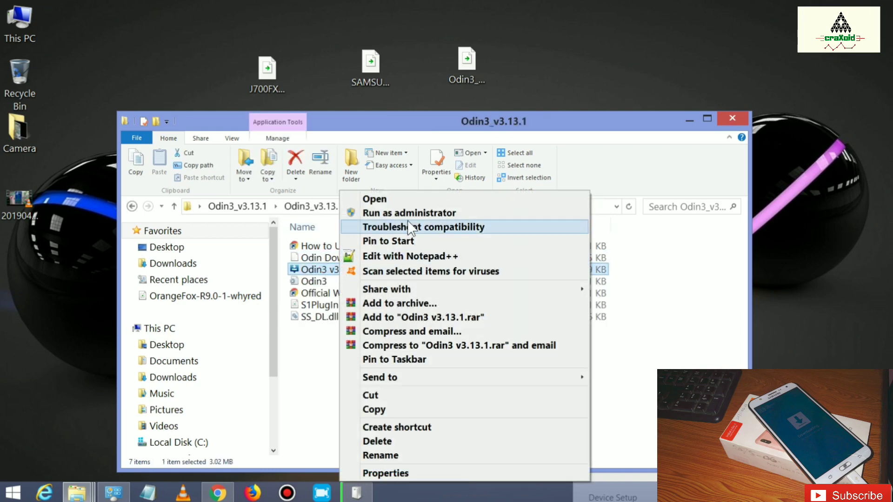
left_click(387, 199)
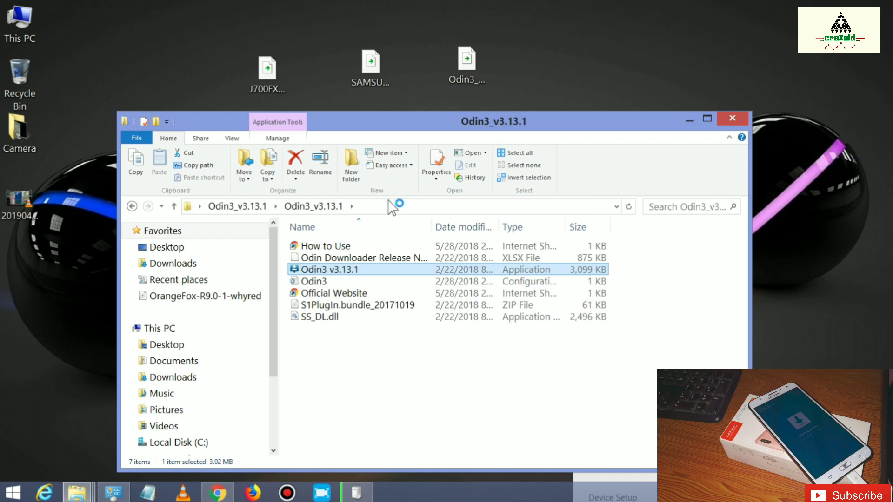
left_click(566, 311)
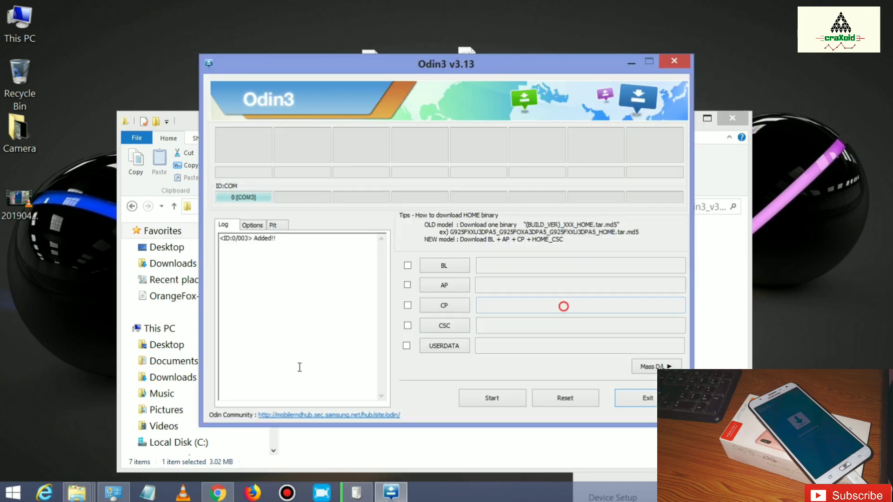
left_click(231, 240)
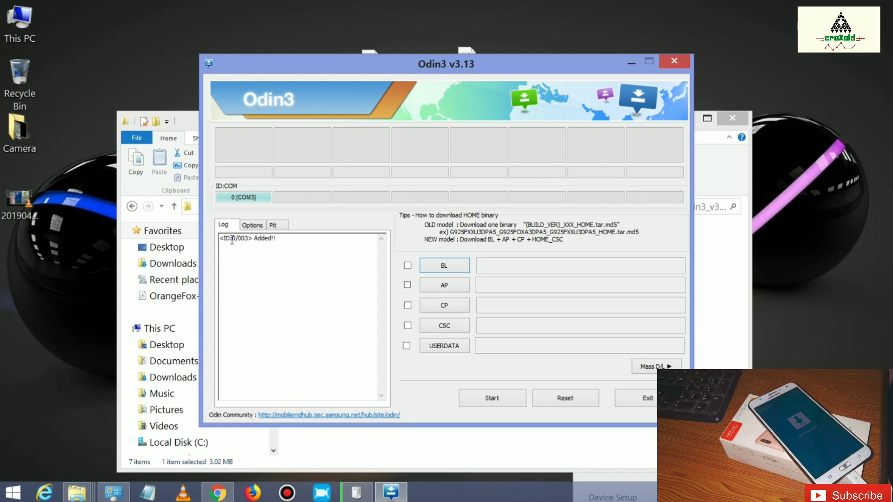
- Load the HOME .tar.md5 file from the desktop J700 firmware folder into the AP slot
left_click(446, 285)
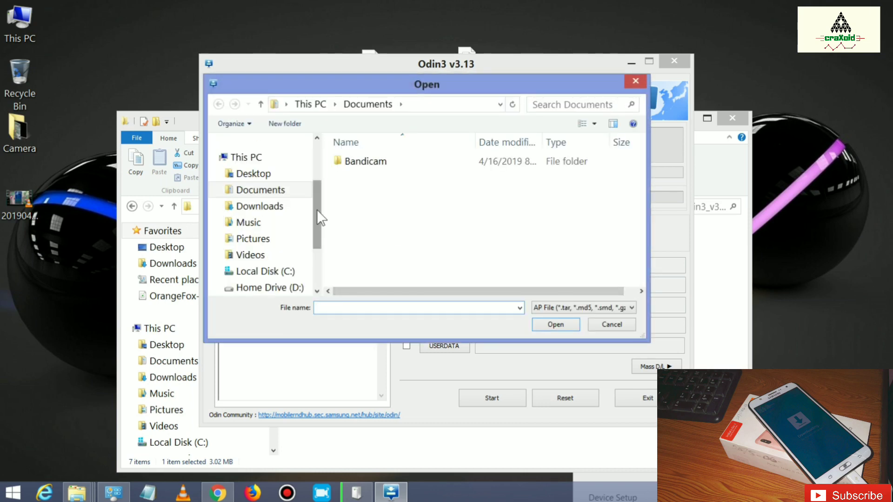
left_click(268, 174)
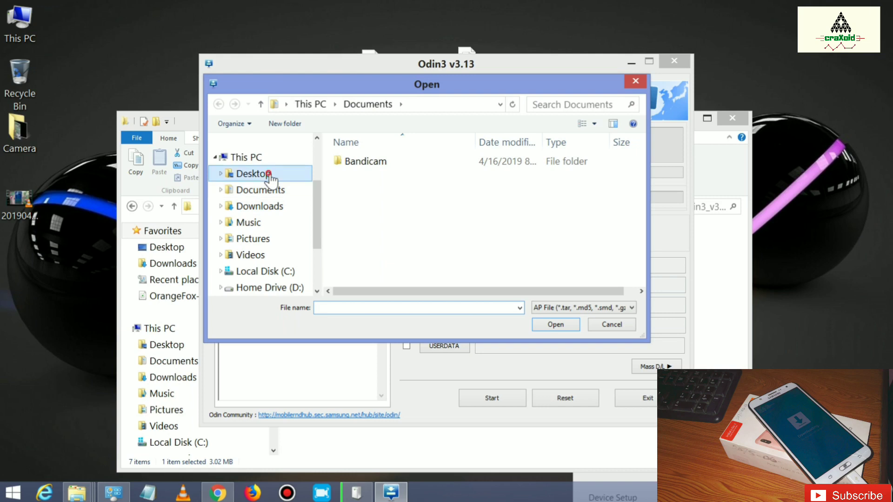
left_click(420, 191)
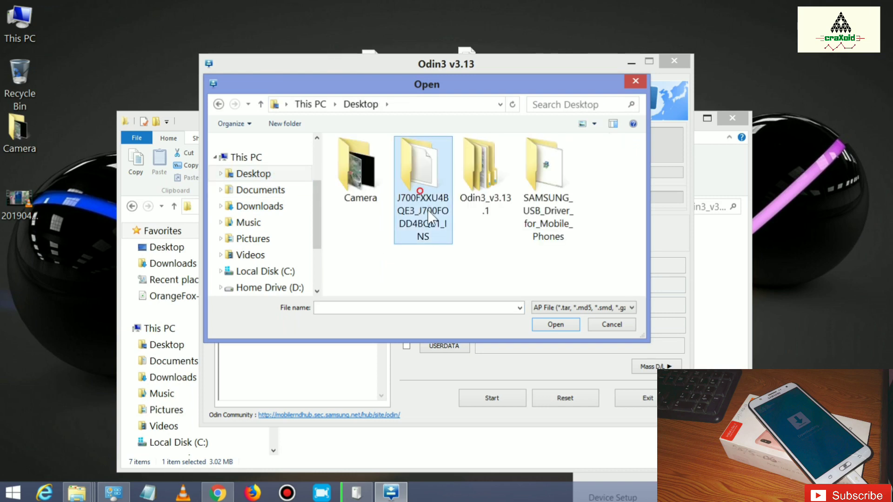
double_click(430, 202)
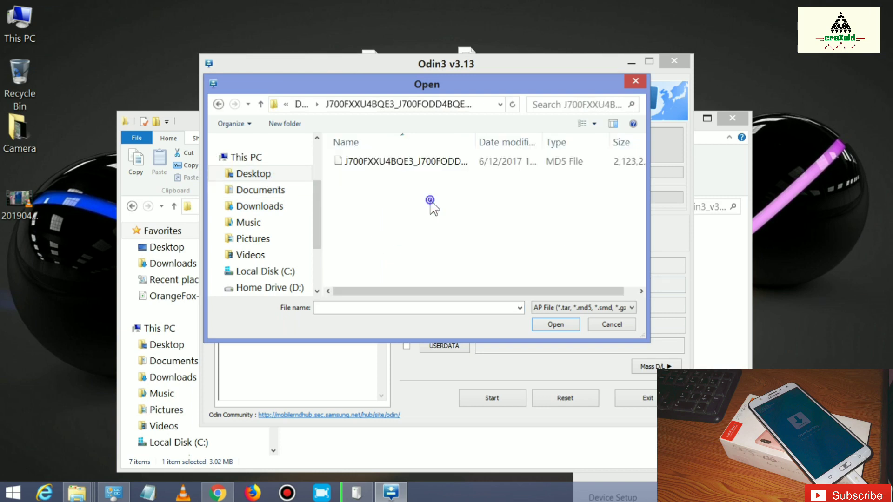
left_click(404, 163)
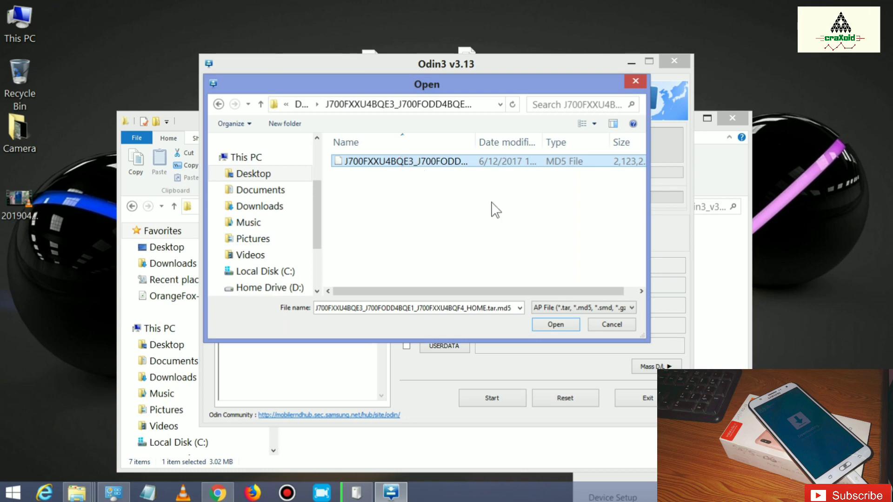
left_click(562, 184)
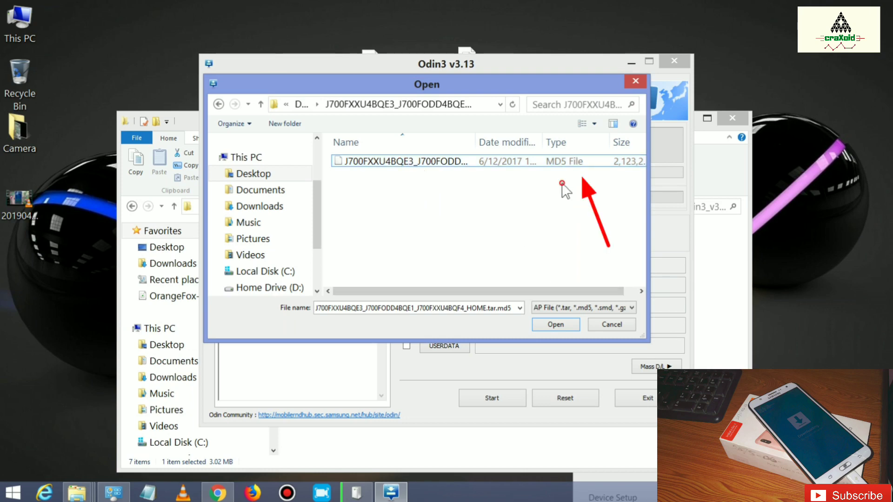
left_click(551, 325)
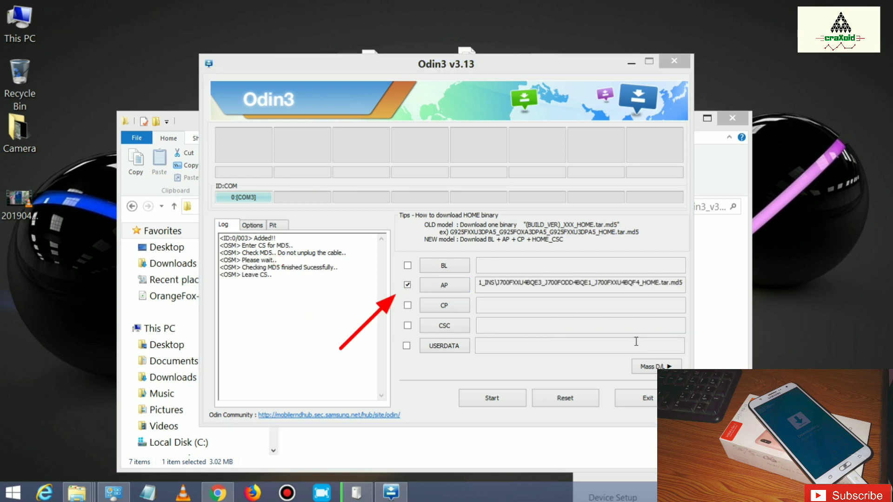
- Start the flash and let it run until PASS! shows 1 succeeded, 0 failed
left_click(315, 292)
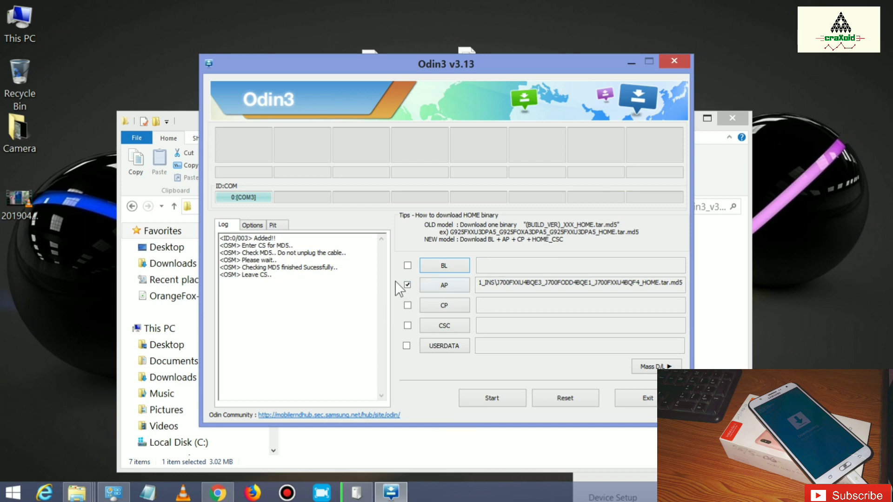
left_click(482, 399)
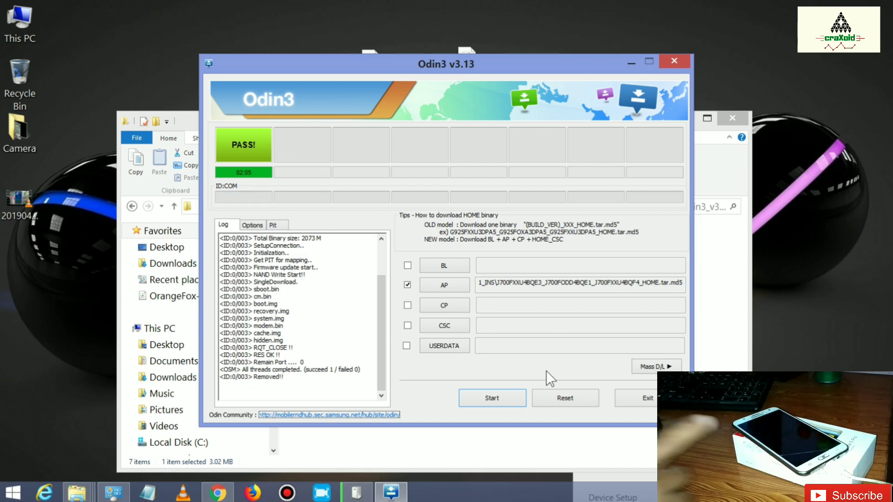
- Close Odin3 and the Odin3_v3.13.1 folder window, then refresh the desktop
left_click(244, 145)
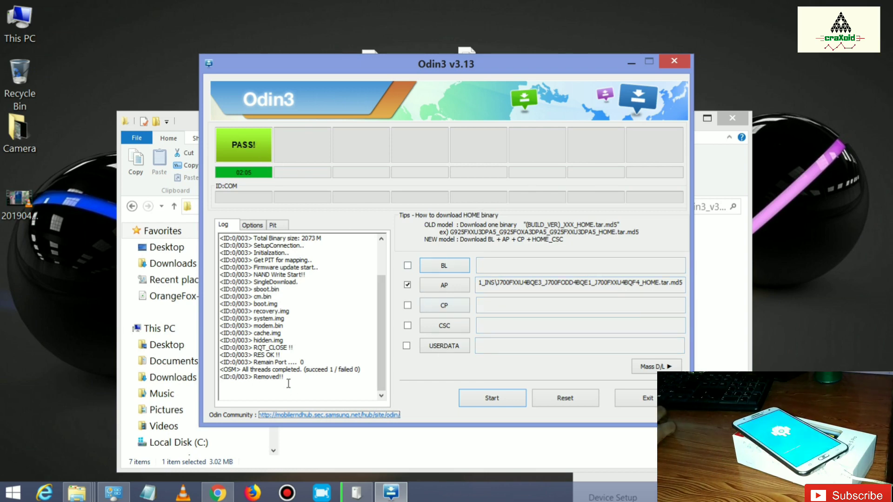
left_click(674, 60)
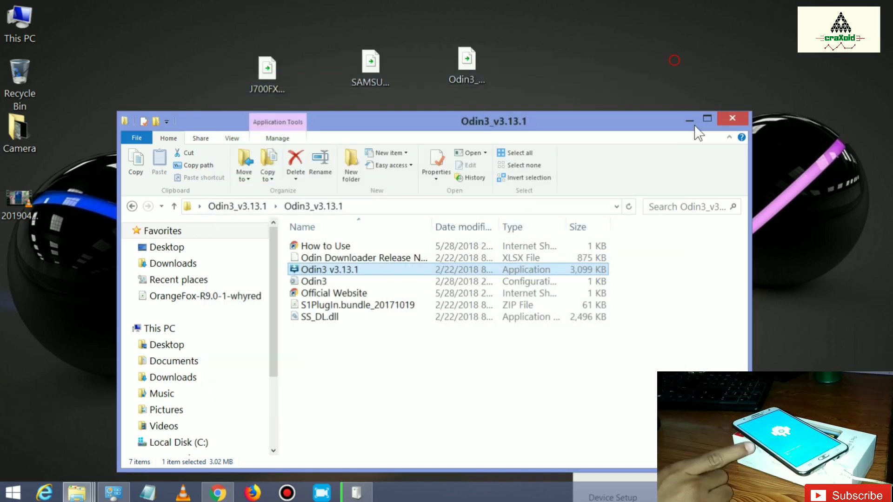
left_click(731, 119)
right_click(651, 132)
left_click(677, 167)
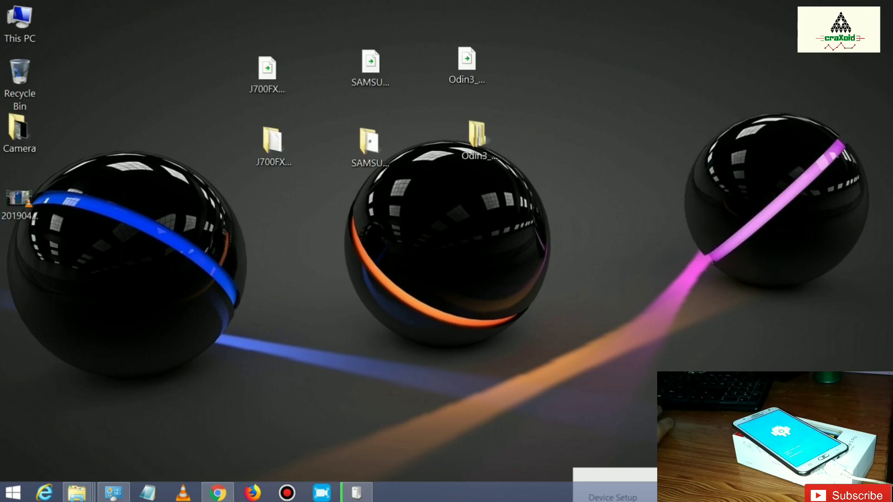
- Check the phone's Software info for Android 6.0.1 and build number MMB29K.J700FXXU4BQE3
left_click(791, 494)
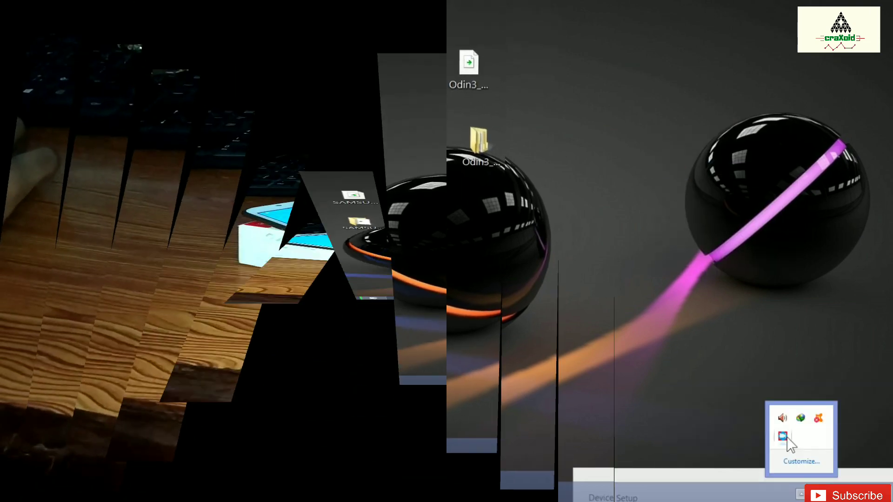